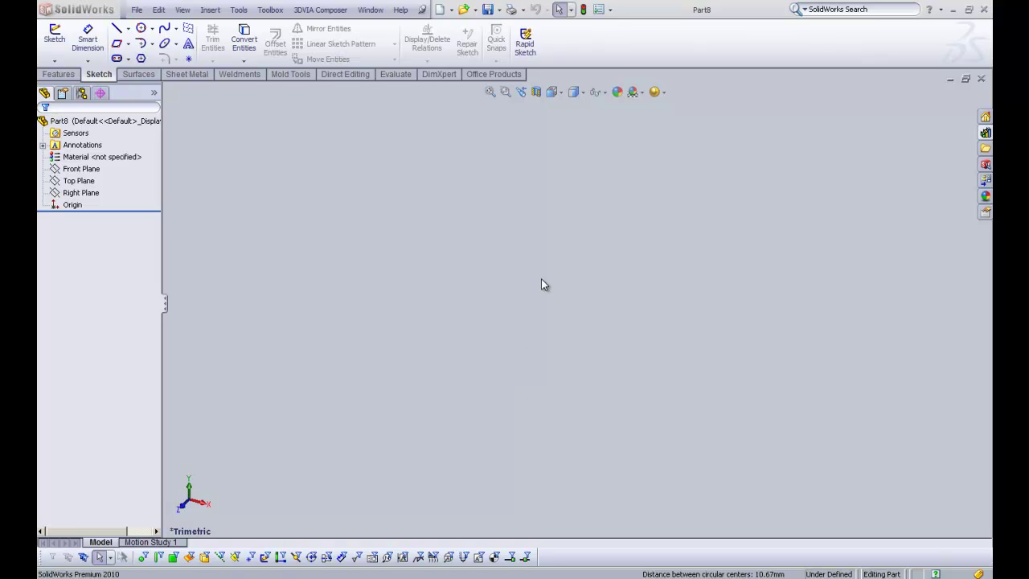
Draw a circle of radius about 31.66 on the Top Plane, centred left of the origin
left_click(152, 29)
left_click(158, 43)
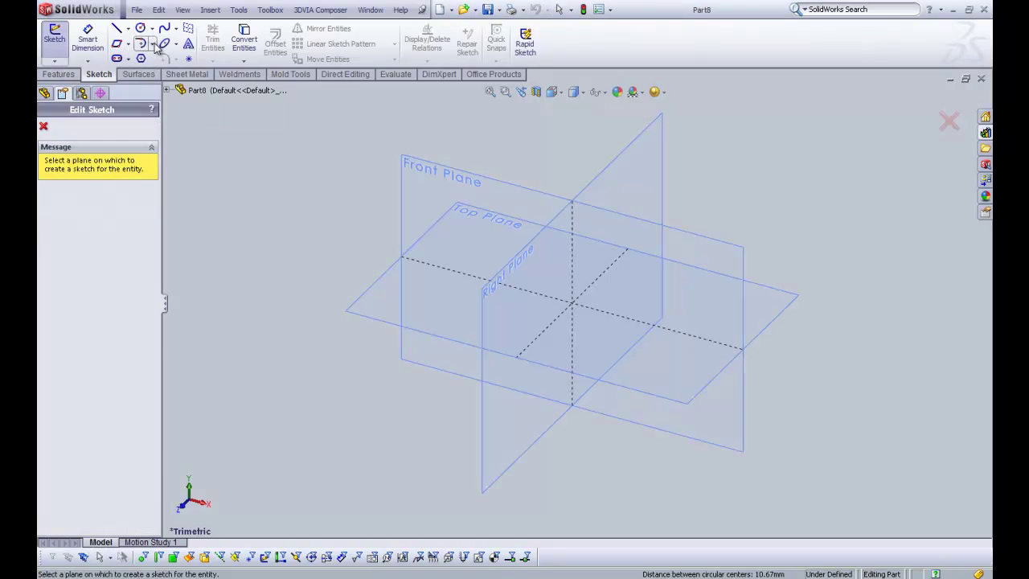
left_click(518, 216)
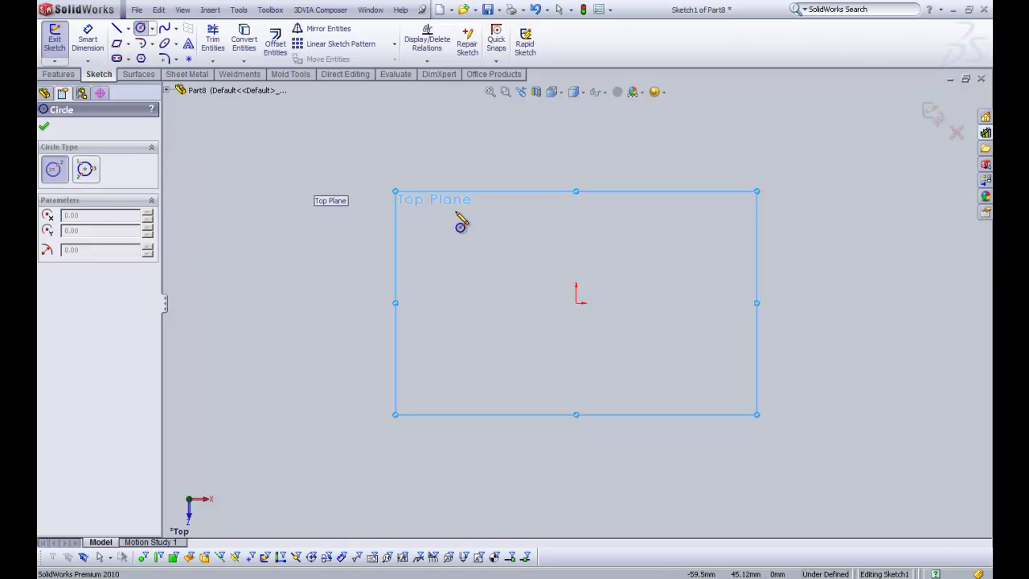
left_click(469, 271)
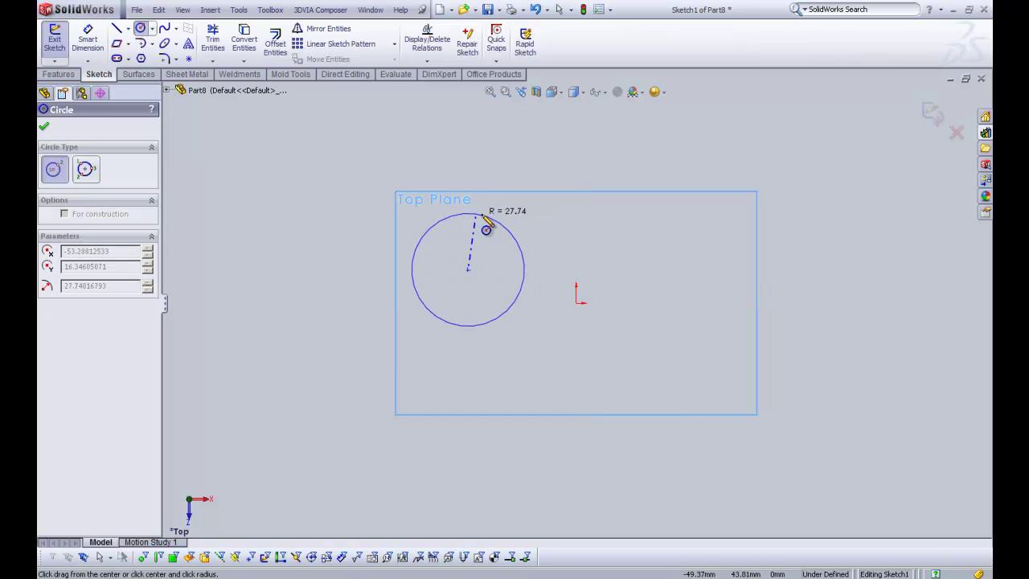
left_click(505, 219)
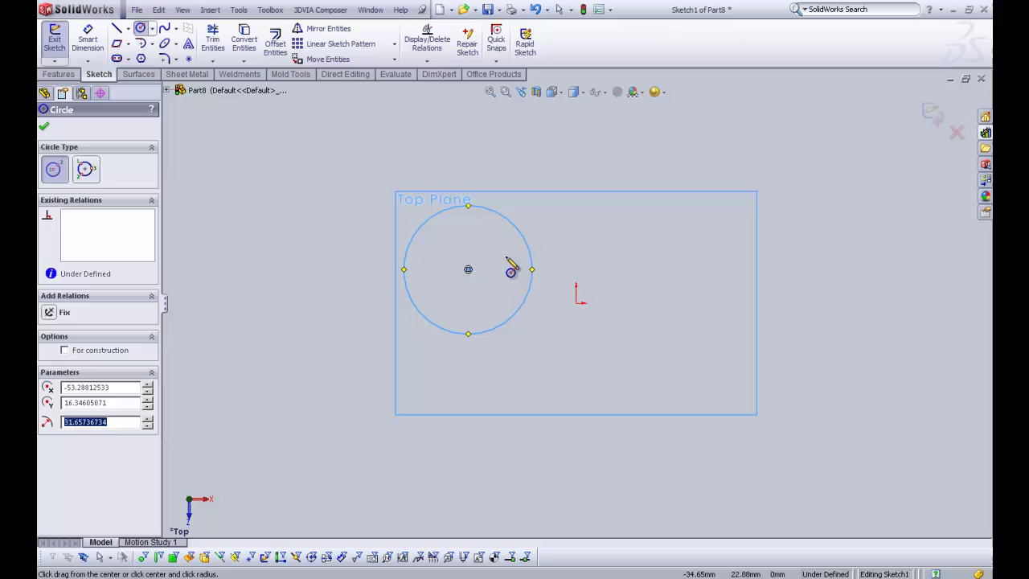
left_click(85, 169)
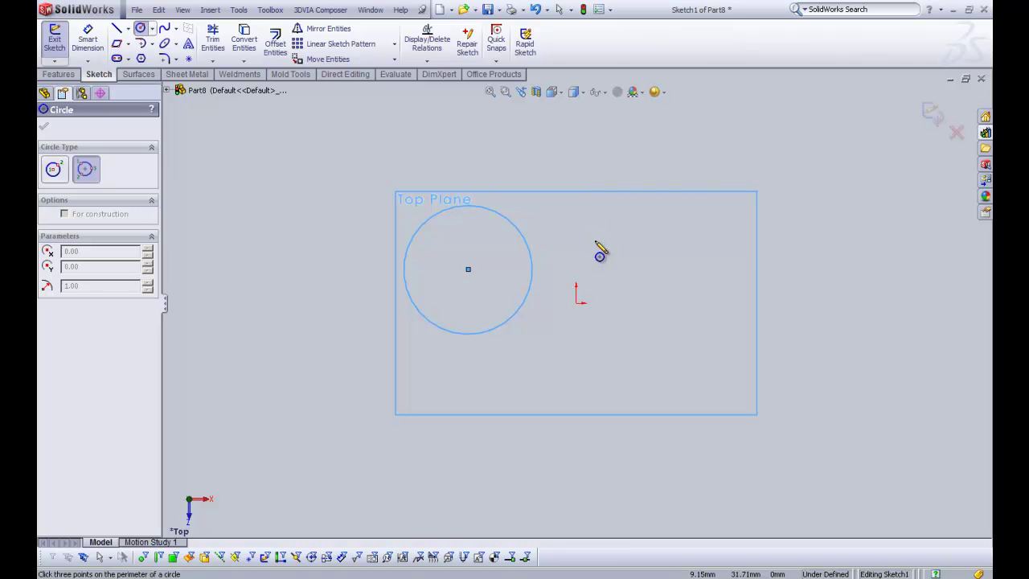
Draw a three-point circle of radius about 39.34 to the right of the first circle
left_click(584, 334)
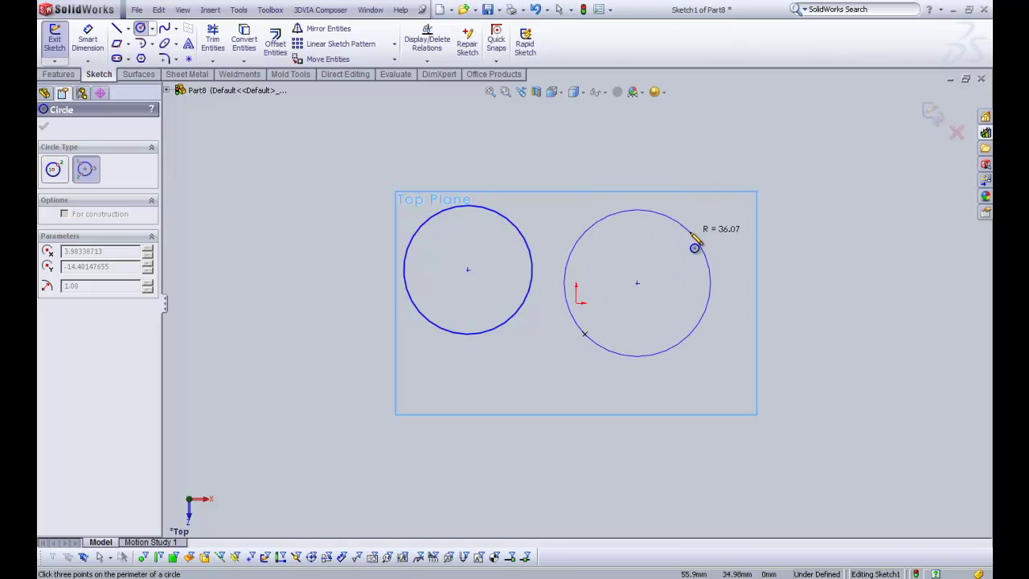
left_click(690, 233)
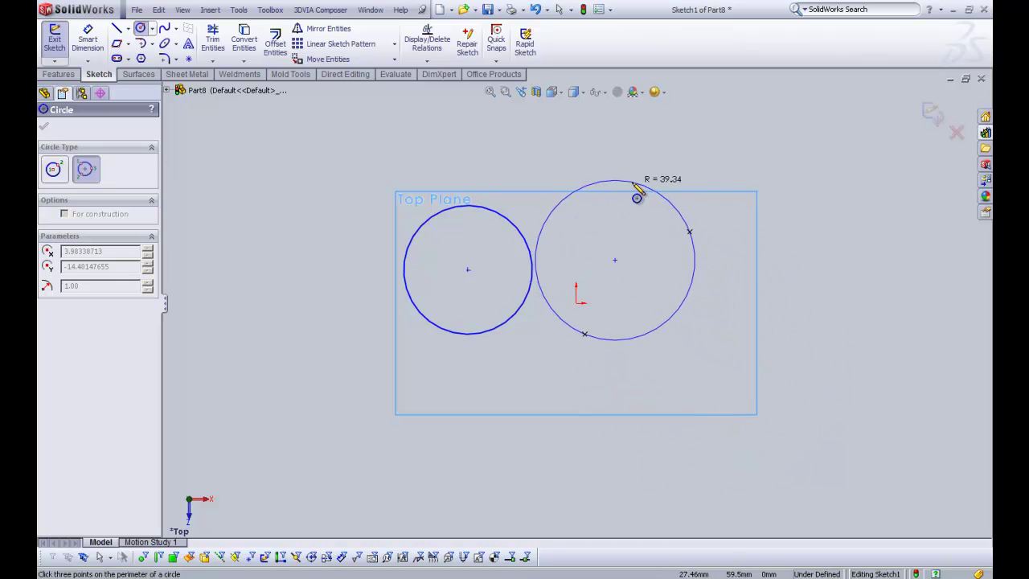
left_click(634, 182)
right_click(651, 227)
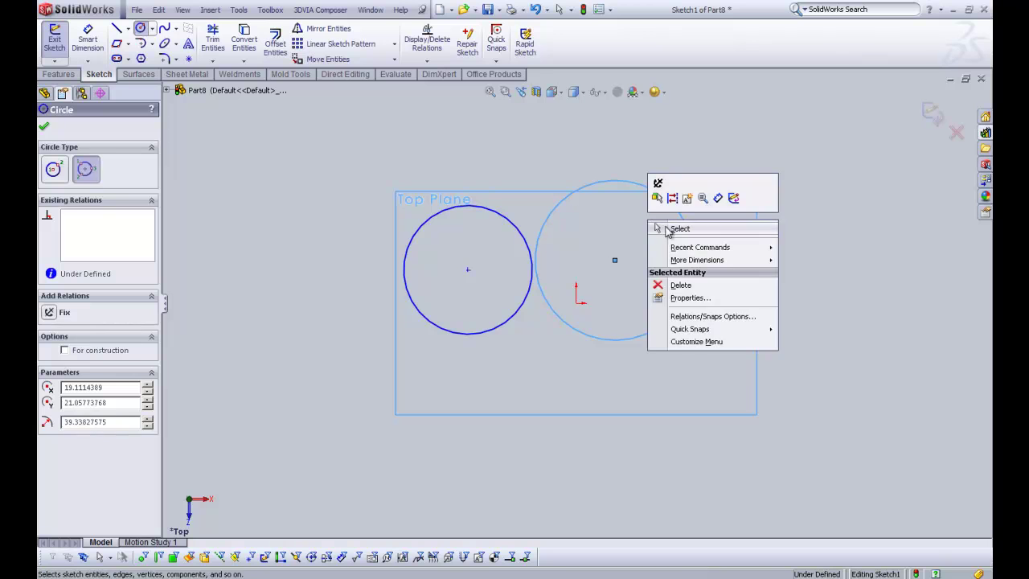
left_click(670, 228)
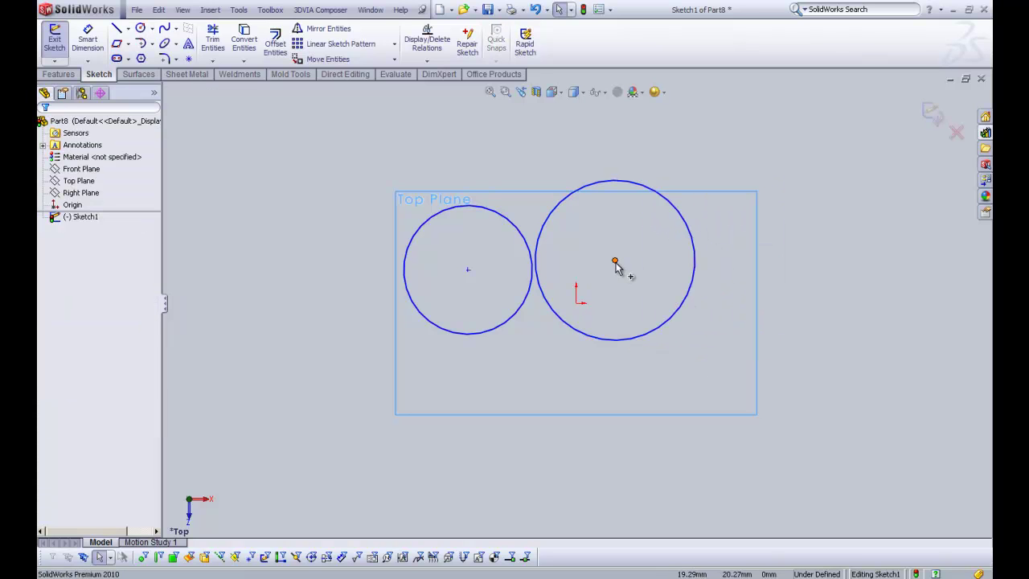
Make the larger circle concentric with the first, then add a 31.03-radius circle below-right of the origin
left_click_drag(615, 263, 473, 273)
left_click(486, 281)
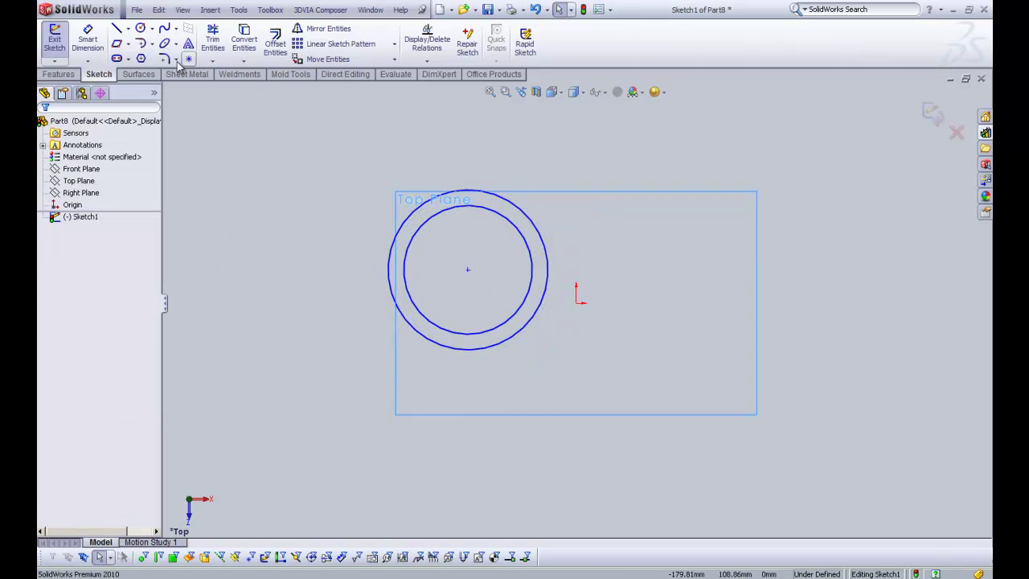
left_click(143, 29)
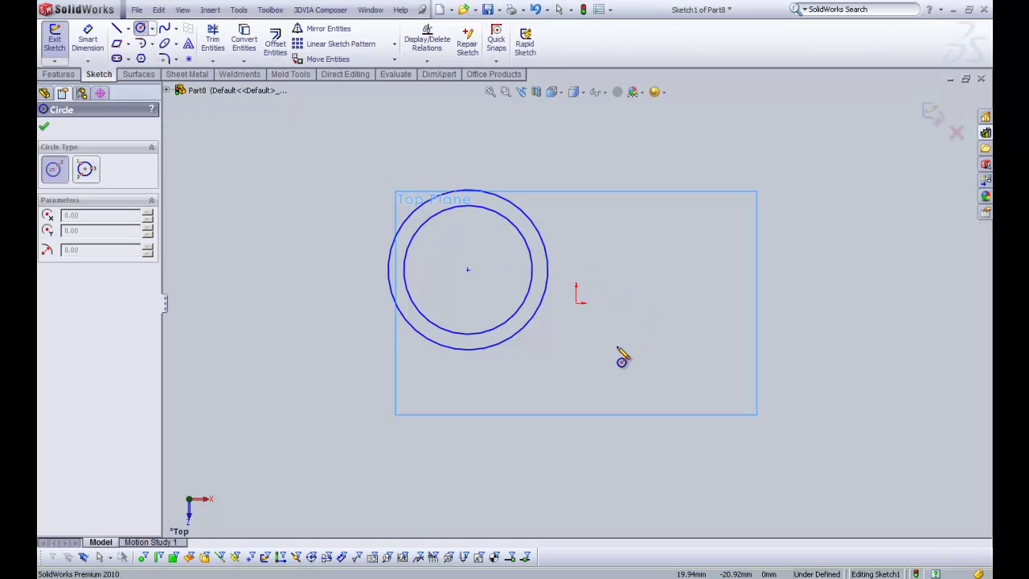
left_click(615, 347)
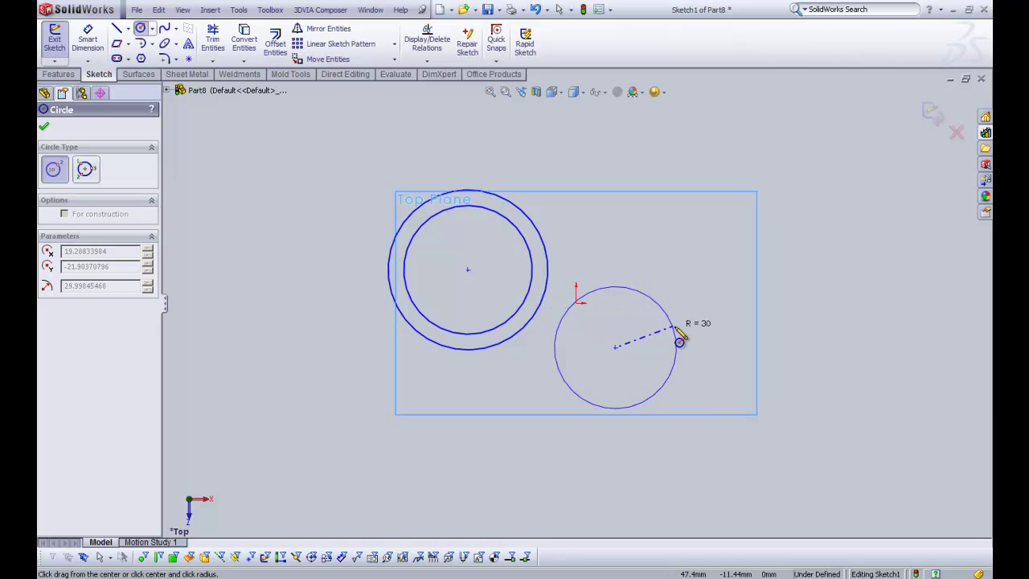
left_click(679, 340)
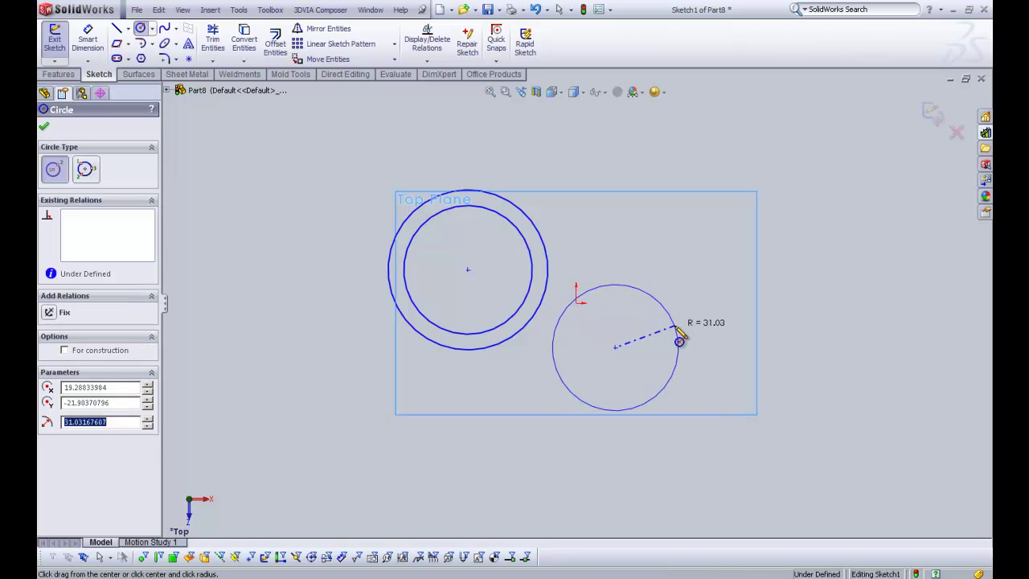
right_click(680, 338)
left_click(714, 336)
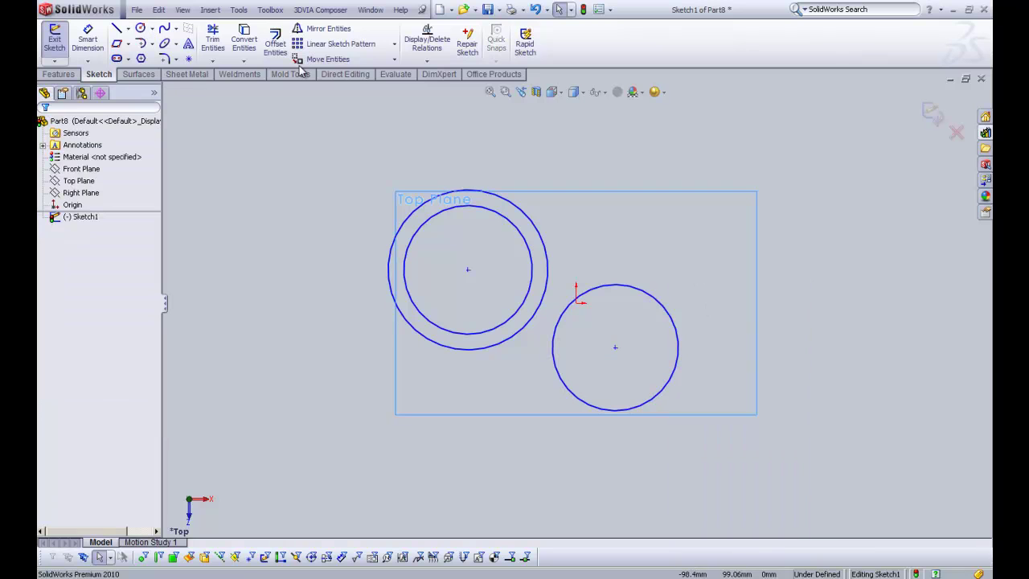
Draw a three-point circle at upper right and drag it onto the lower circle
left_click(152, 29)
left_click(184, 56)
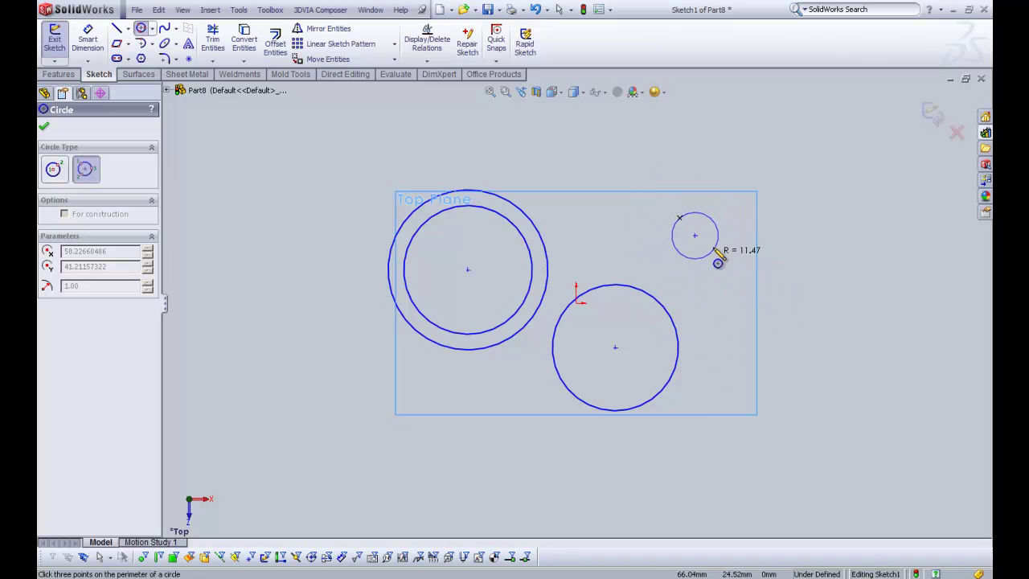
left_click(784, 201)
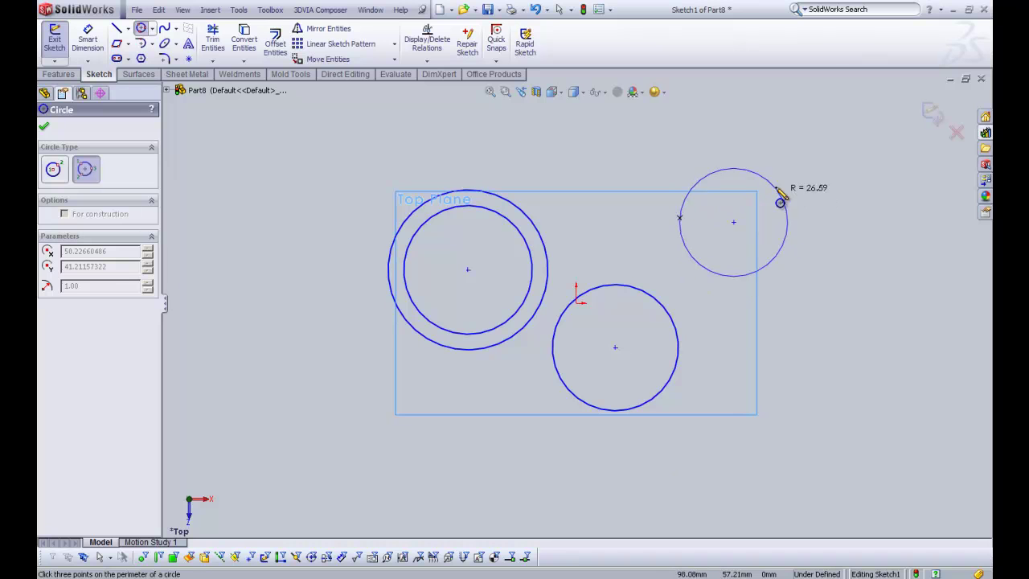
left_click(783, 149)
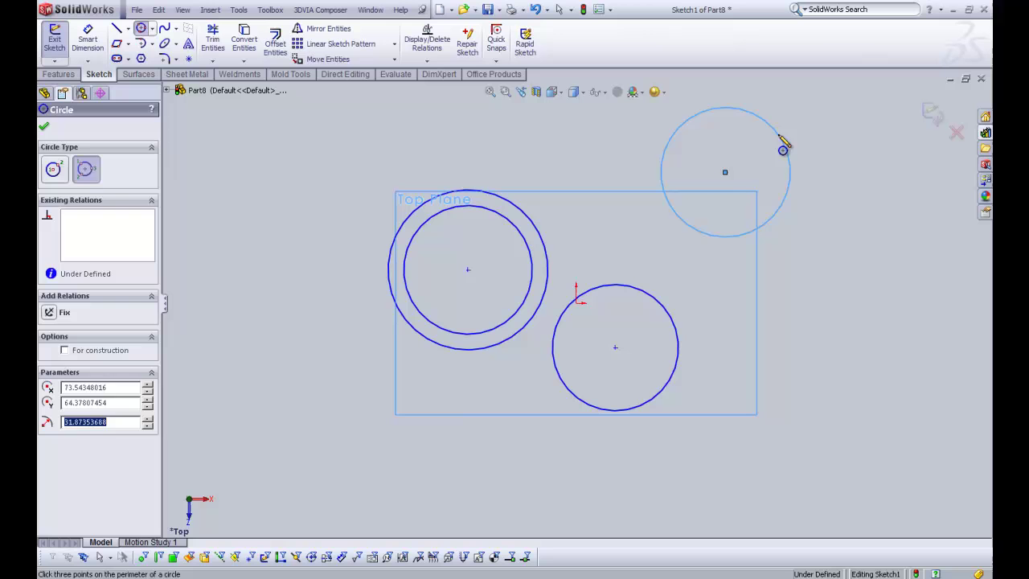
right_click(761, 182)
left_click(784, 187)
left_click_drag(724, 173, 615, 349)
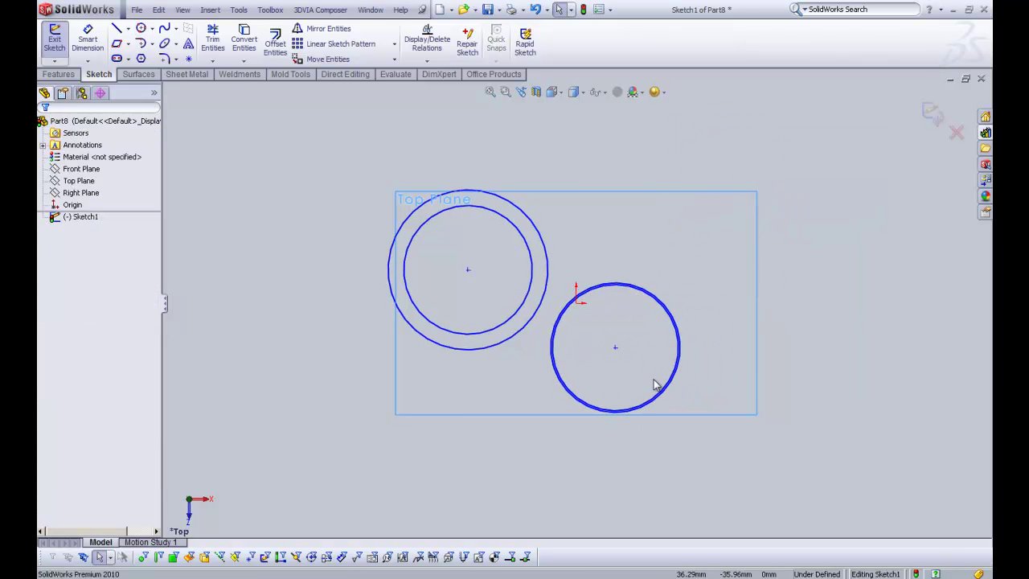
Delete all four circles and compare the arc types, settling on Centerpoint Arc
mouse_move(700, 413)
left_mouse_down()
mouse_move(200, 86)
mouse_move(322, 136)
left_mouse_up()
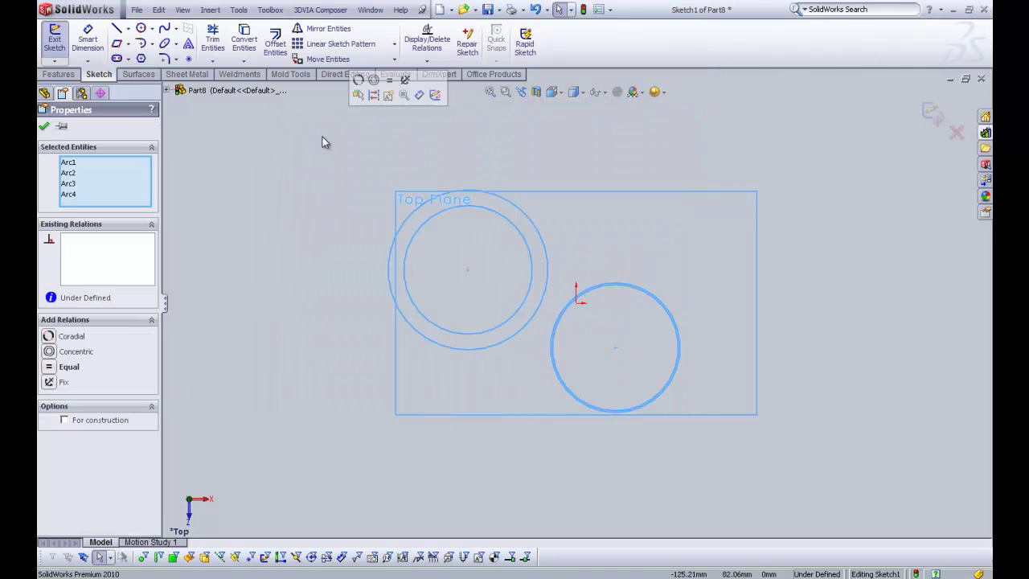
key("Delete")
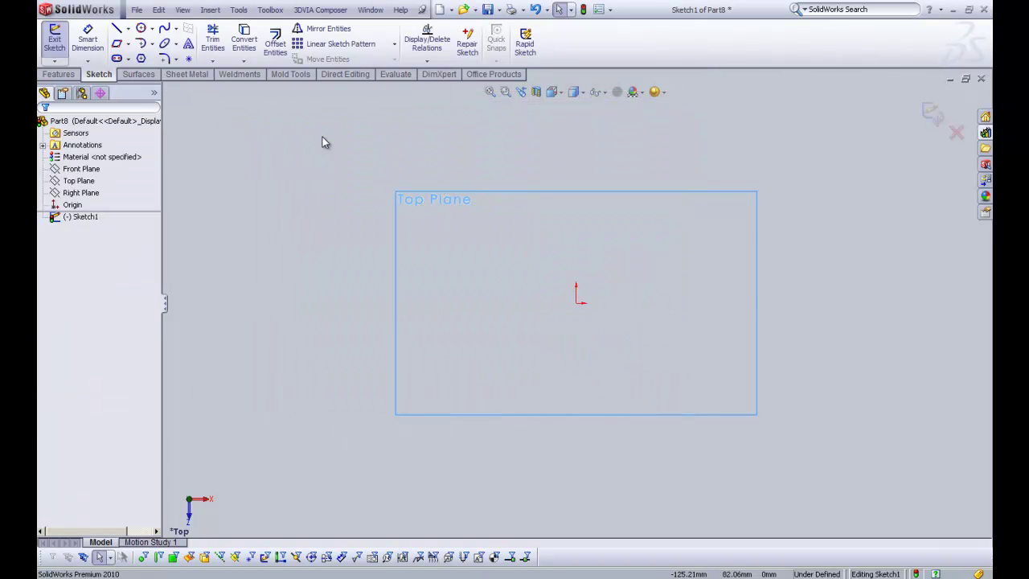
left_click(154, 46)
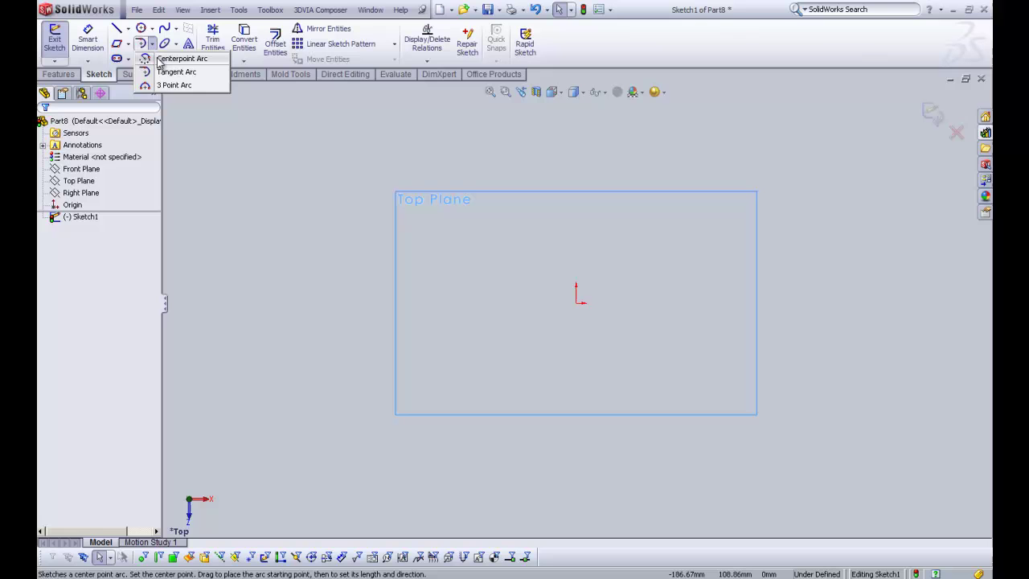
left_click(169, 72)
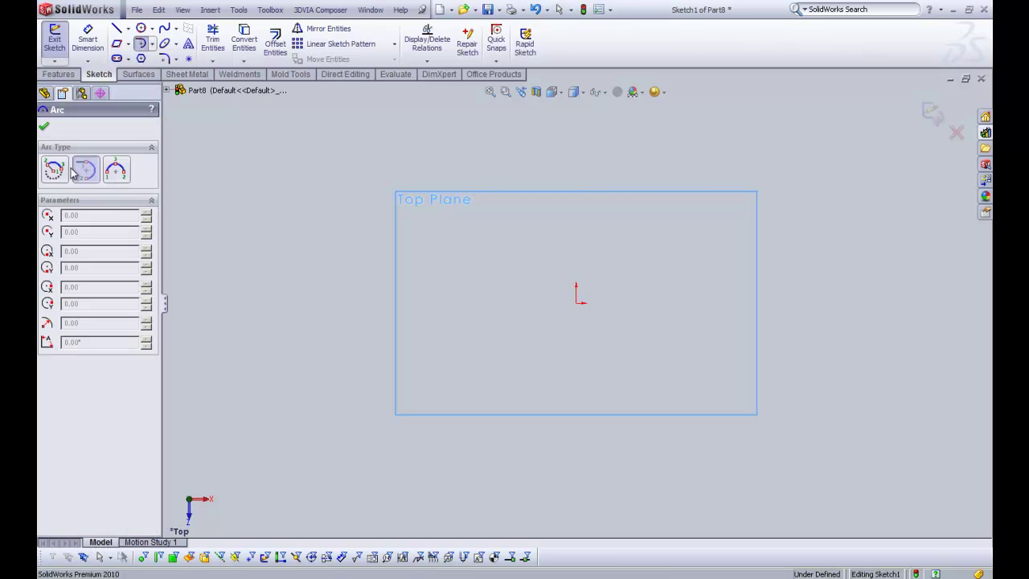
left_click(56, 172)
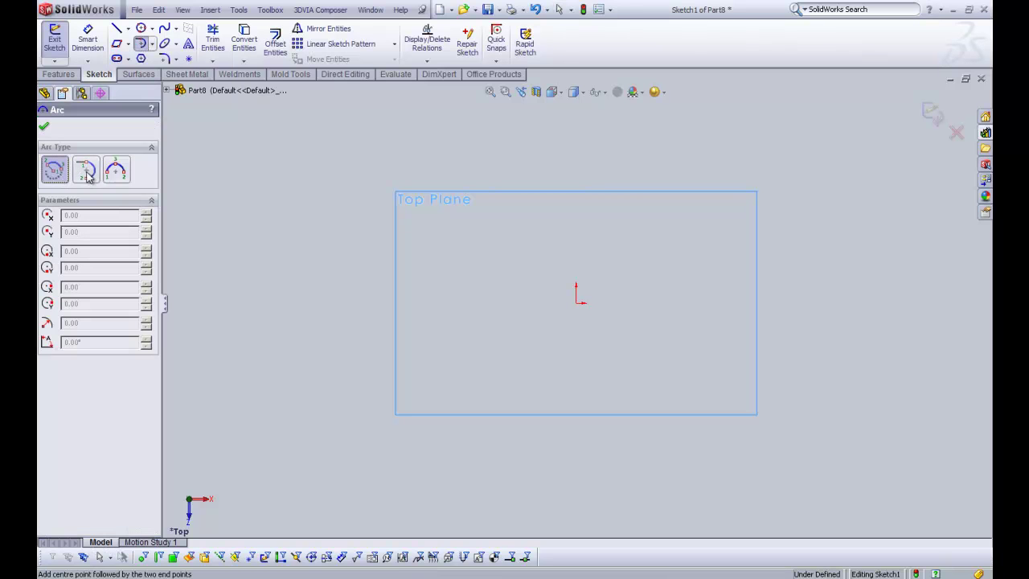
left_click(87, 171)
left_click(118, 173)
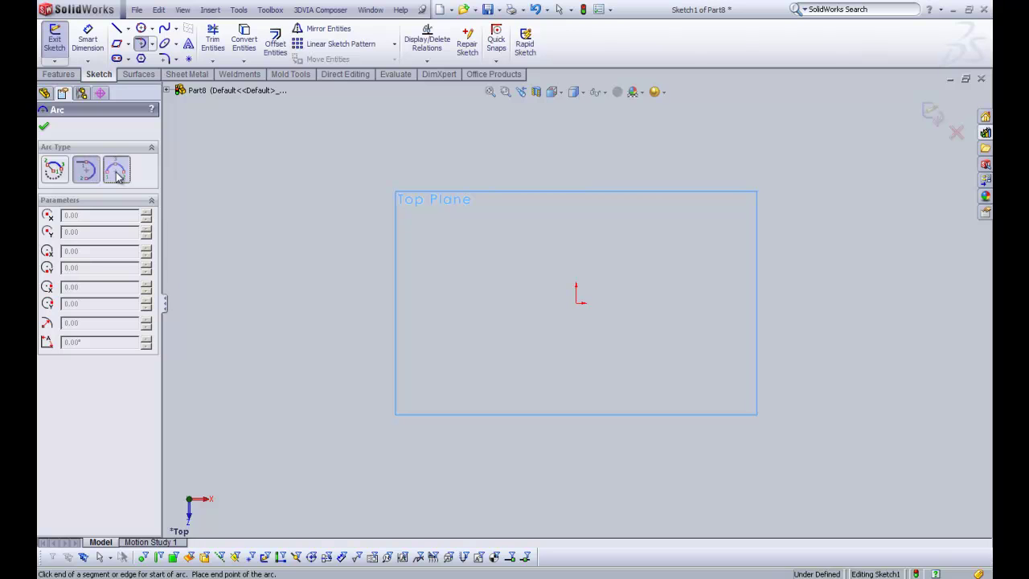
left_click(55, 169)
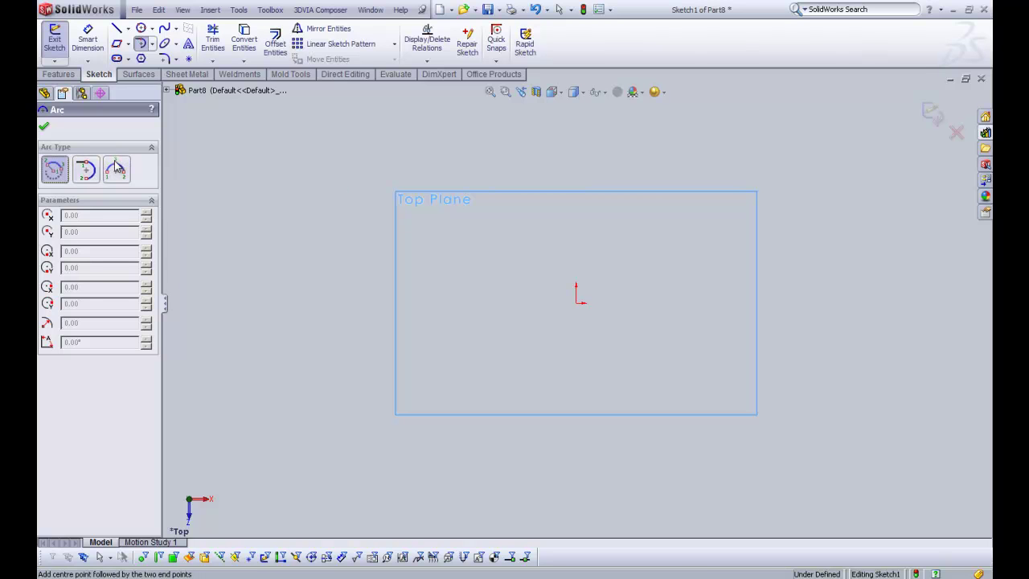
Draw a roughly 90° centrepoint arc left of the origin, from upper left to lower left
left_click(453, 277)
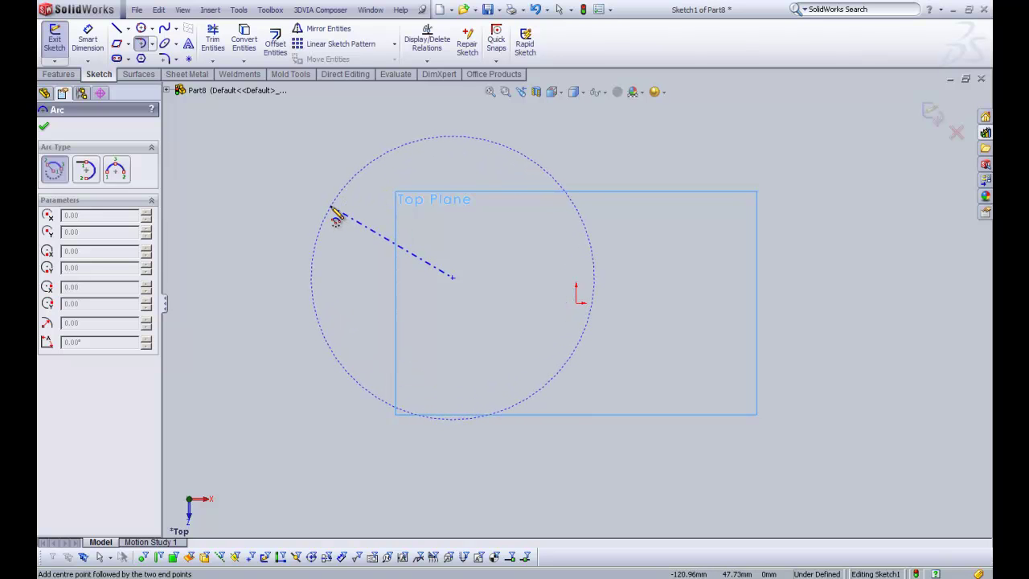
left_click(332, 210)
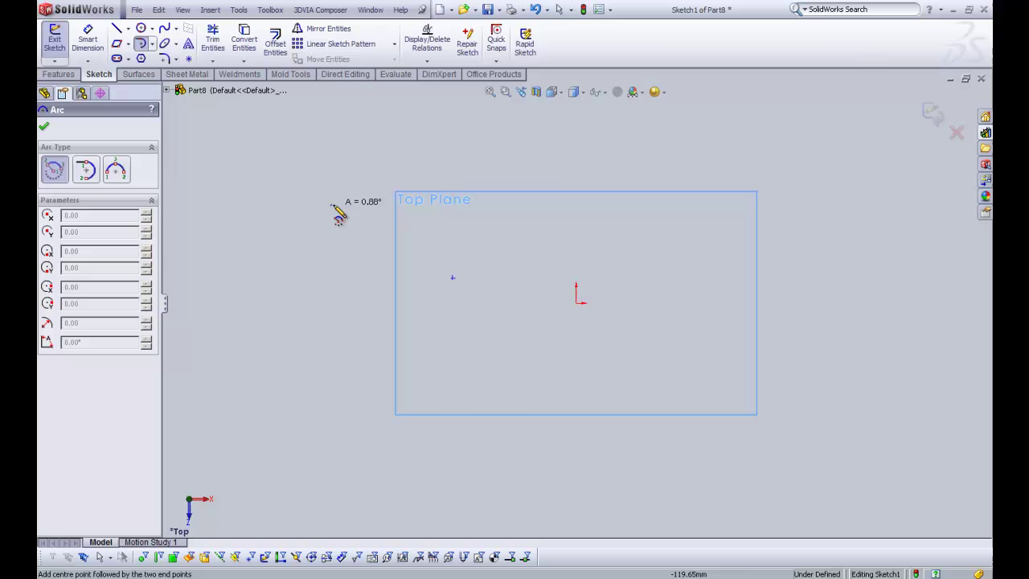
left_click(415, 362)
right_click(418, 362)
left_click(432, 361)
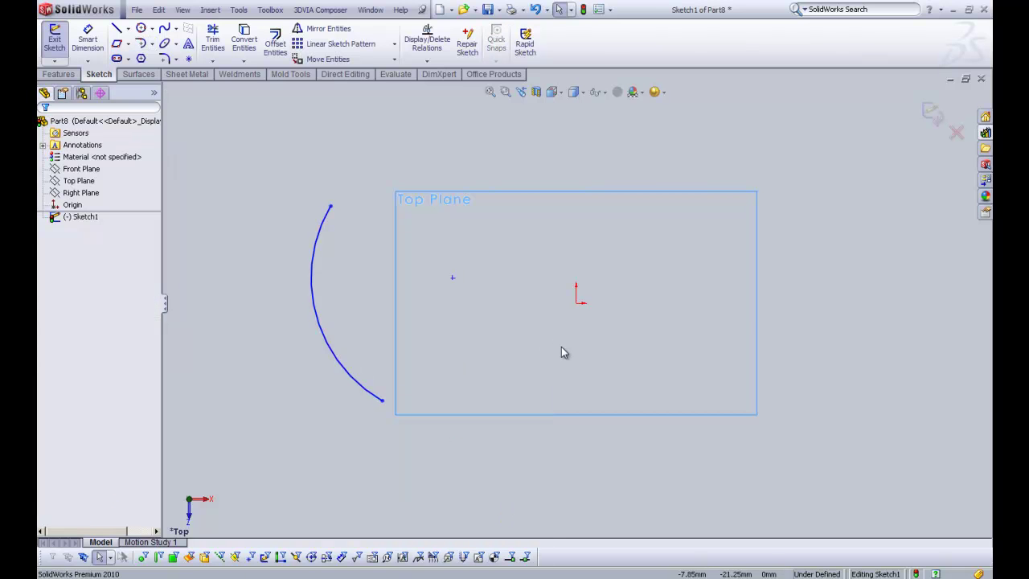
Activate Tangent Arc and dismiss the warning that it must start from an endpoint
left_click(142, 44)
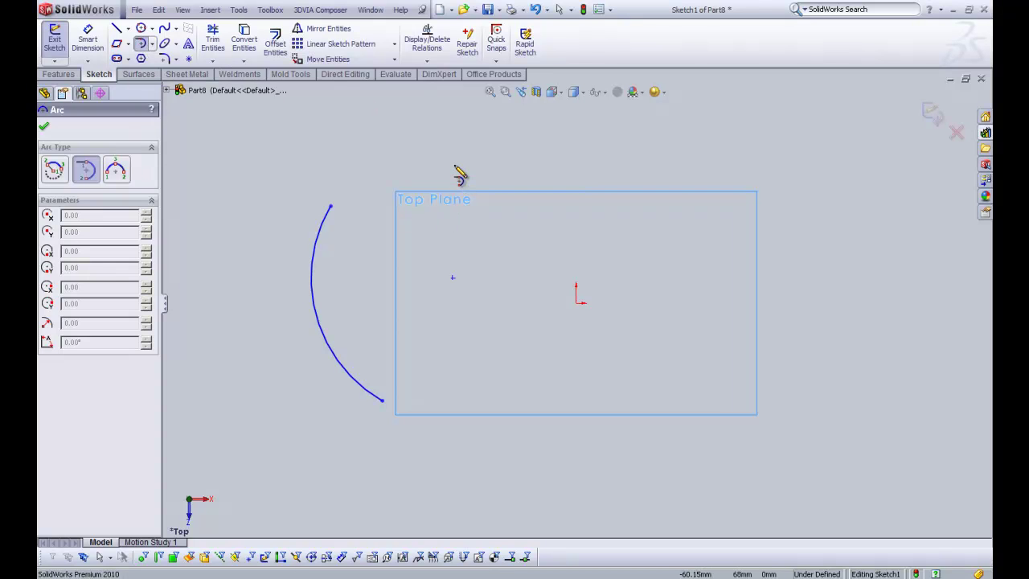
left_click(511, 230)
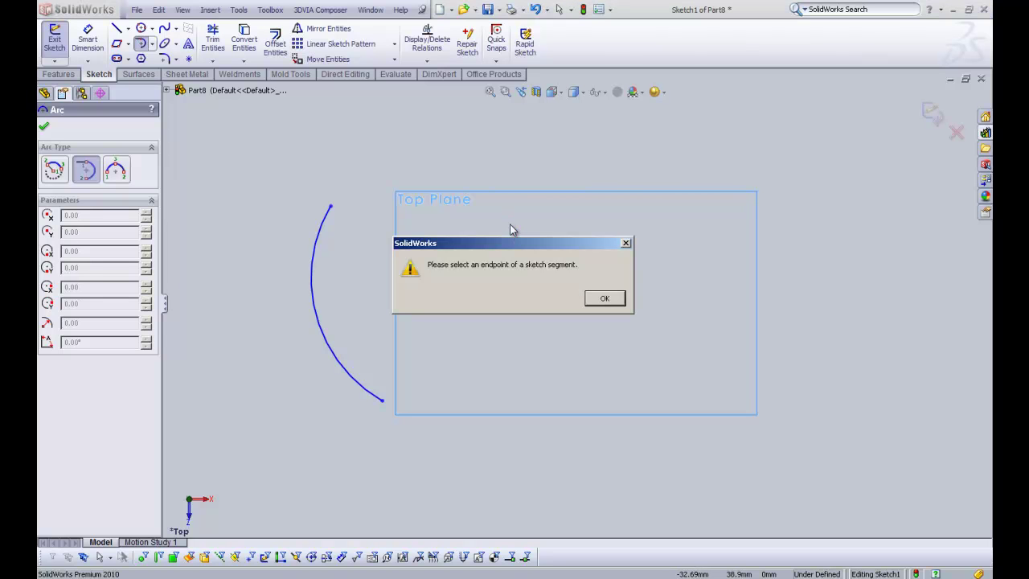
left_click(605, 299)
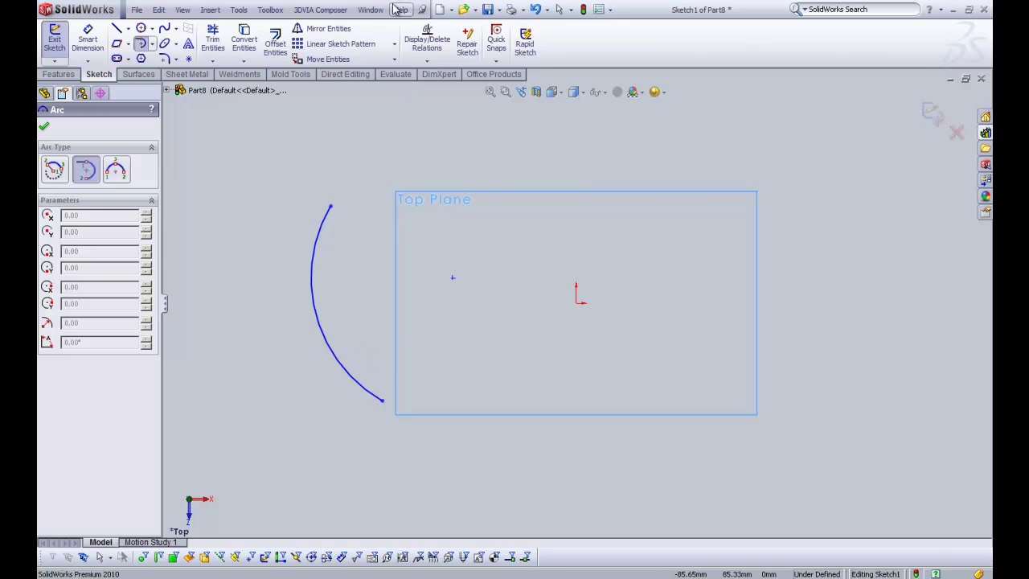
Chain tangent arcs from the arc's upper end over the top left and down the left side
left_click(332, 208)
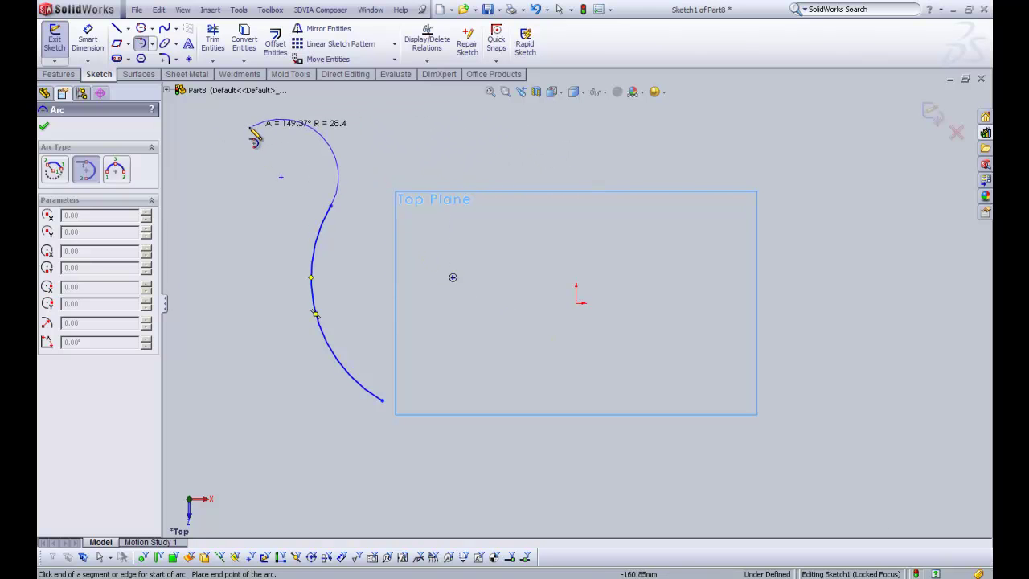
left_click(249, 126)
left_click(247, 128)
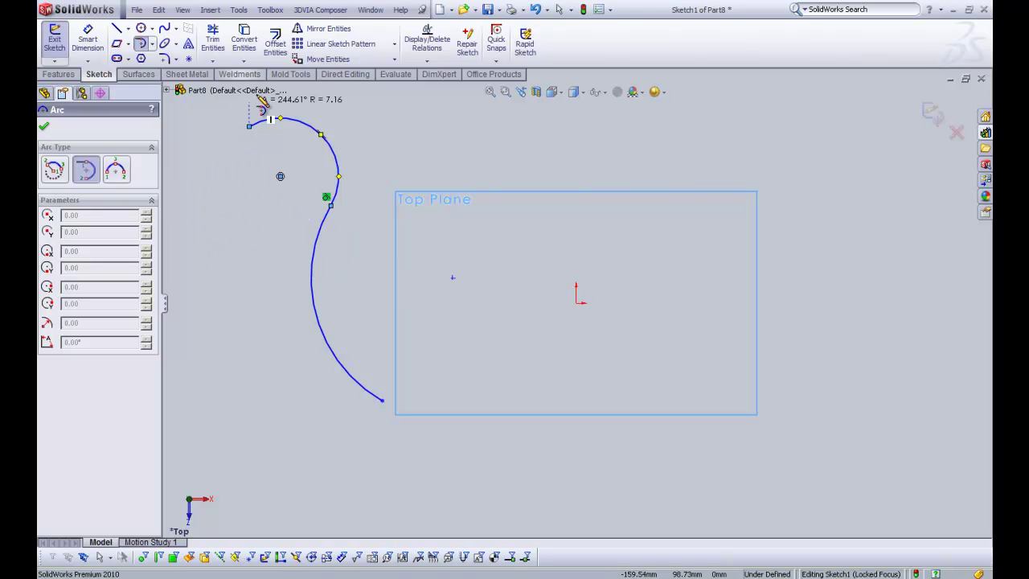
left_click(228, 242)
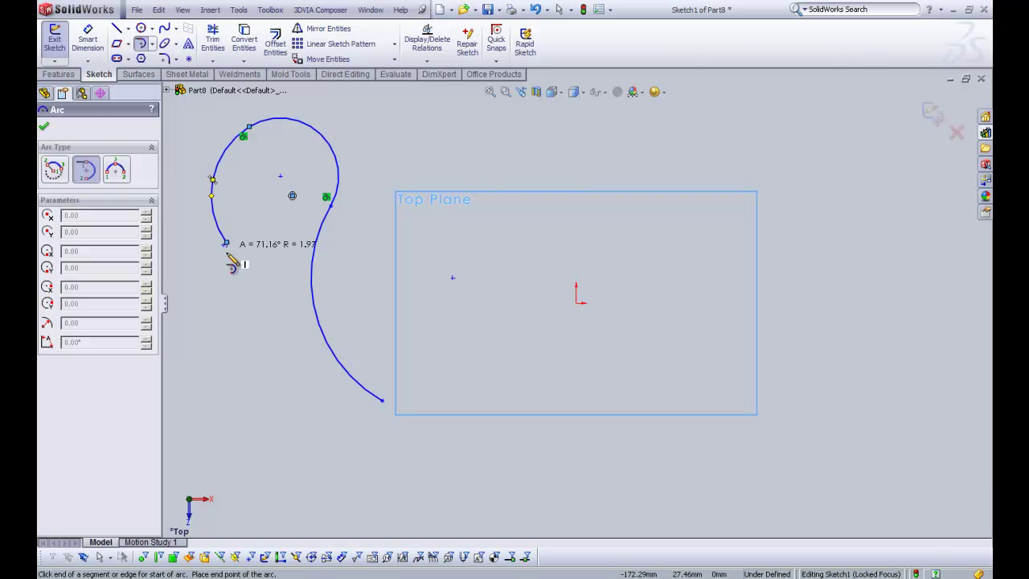
left_click(228, 354)
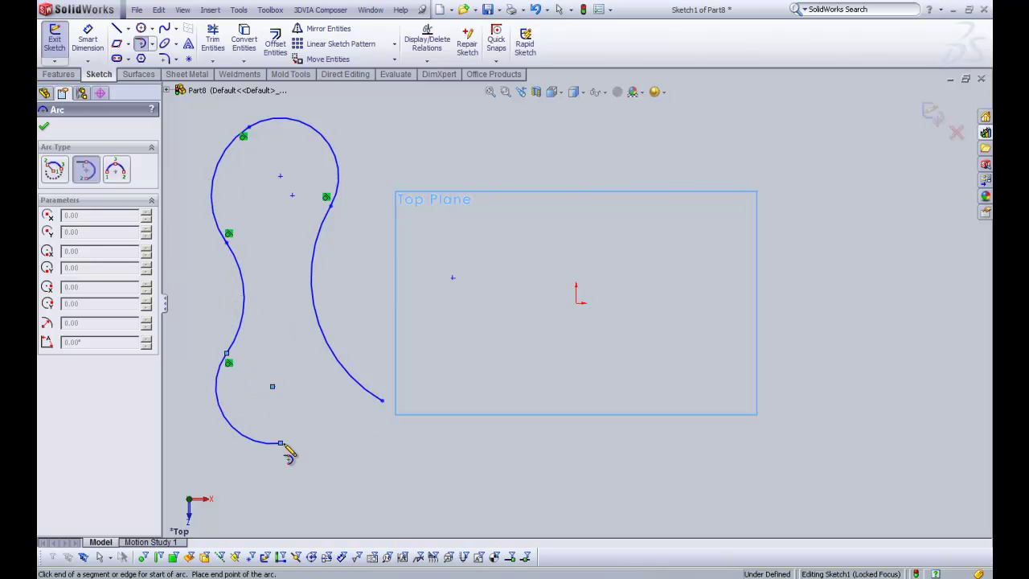
Continue the tangent arcs along the bottom to complete the open wavy outline
left_click(280, 443)
left_click(359, 485)
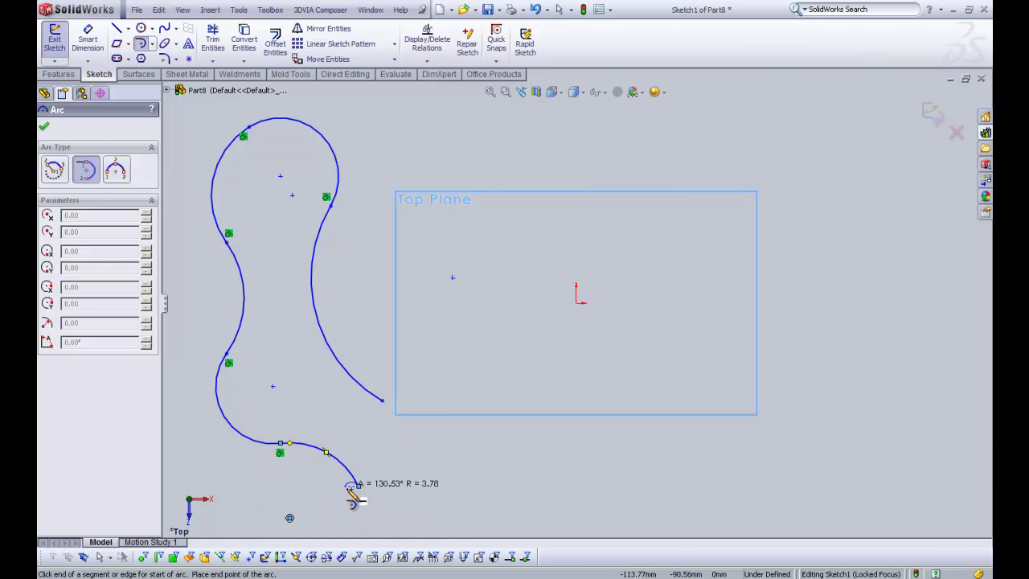
scroll(353, 492, "down", 3)
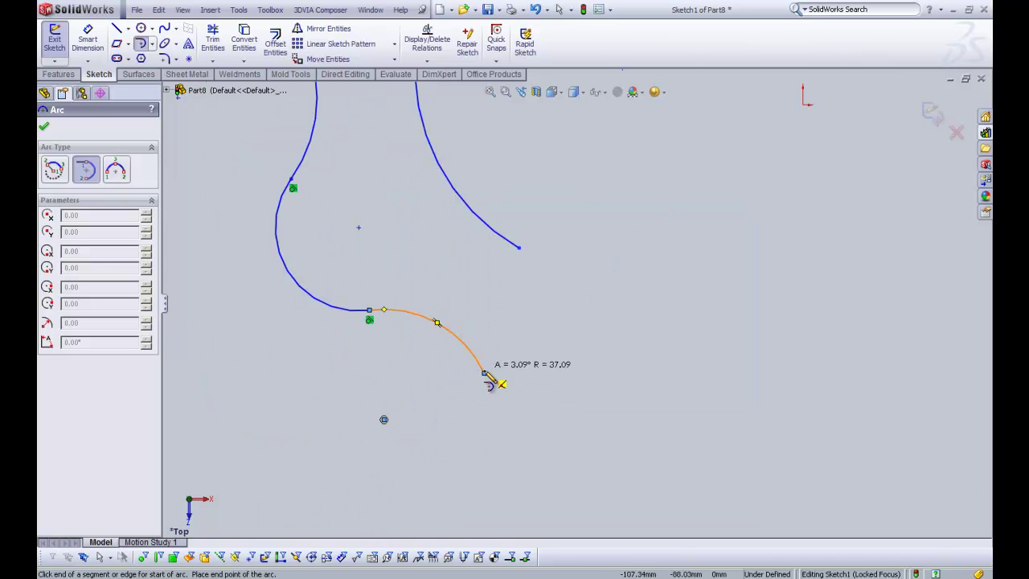
left_click(472, 461)
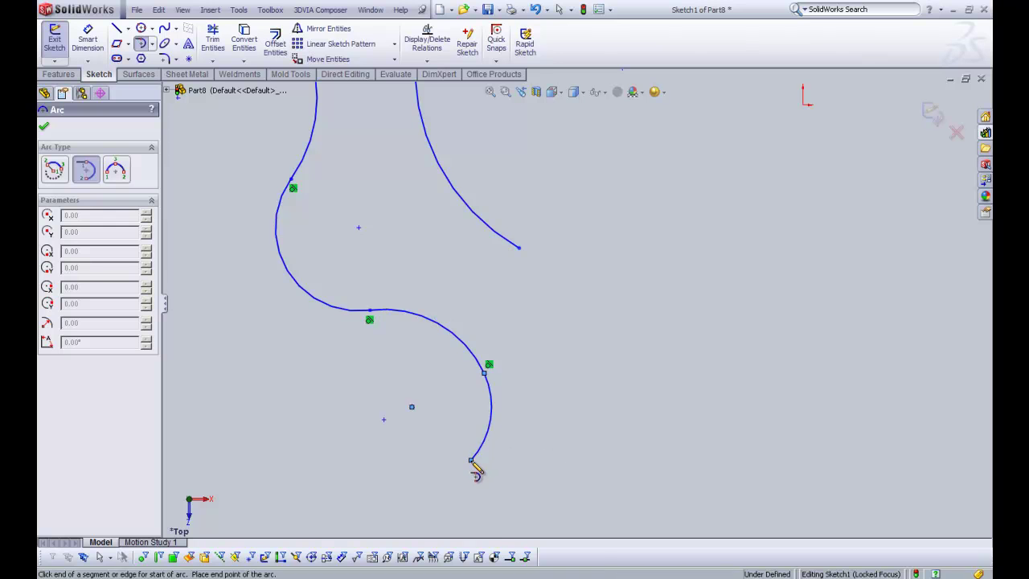
right_click(472, 463)
left_click(508, 380)
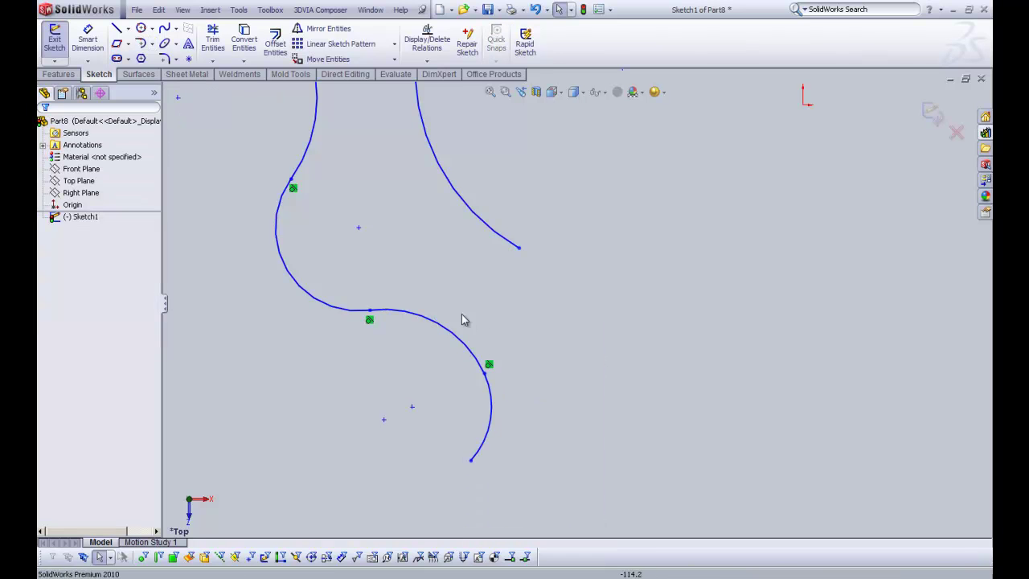
scroll(464, 319, "up", 5)
scroll(640, 184, "down", 1)
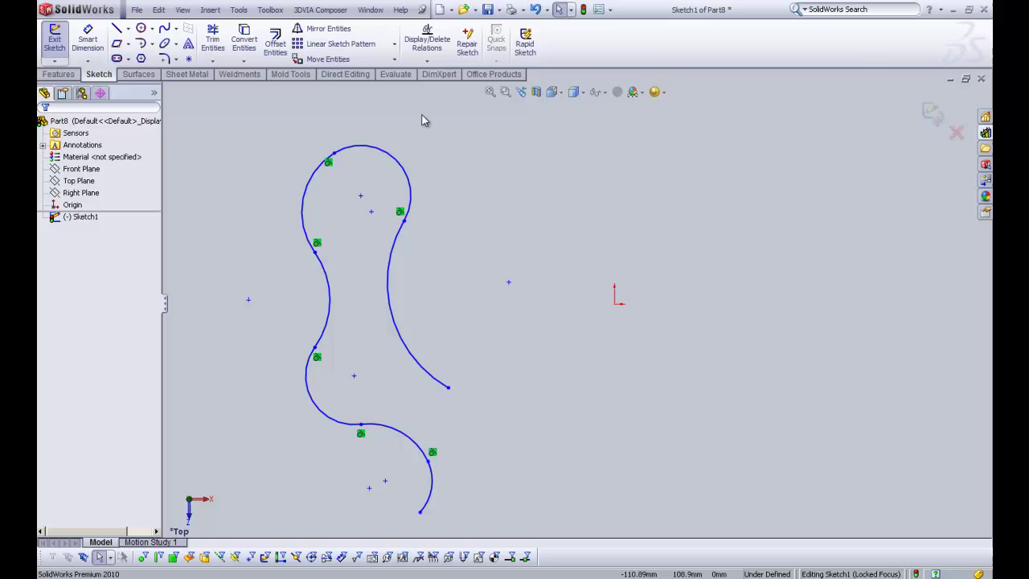
Draw a three-point arc bulging above the origin, right of the wavy outline
left_click(152, 45)
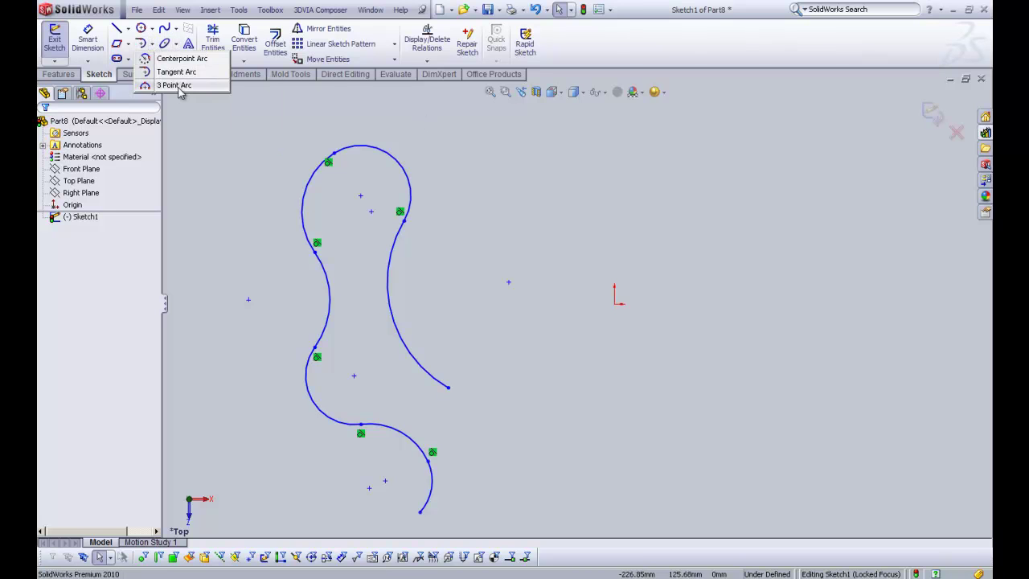
left_click(177, 86)
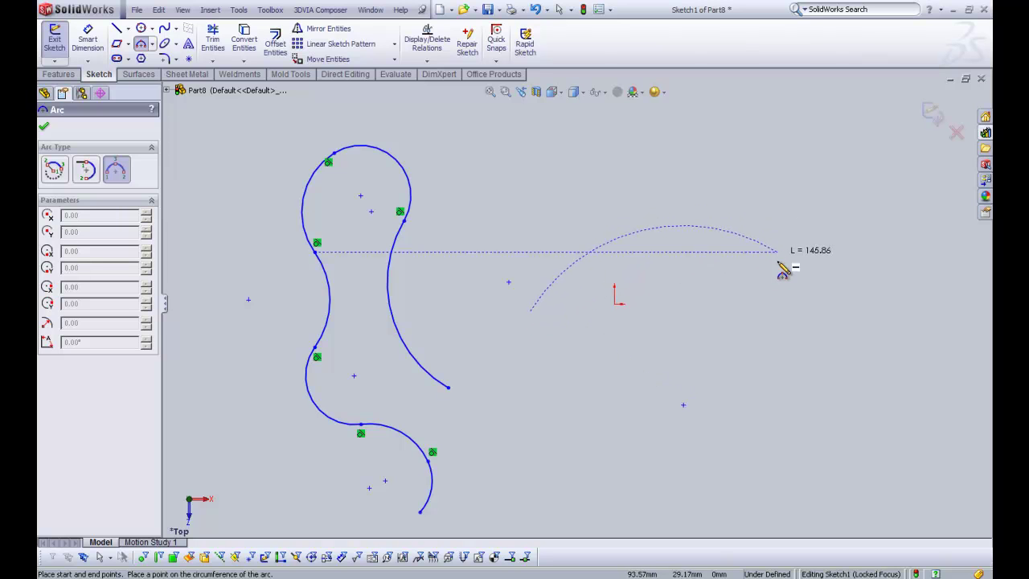
left_click(798, 311)
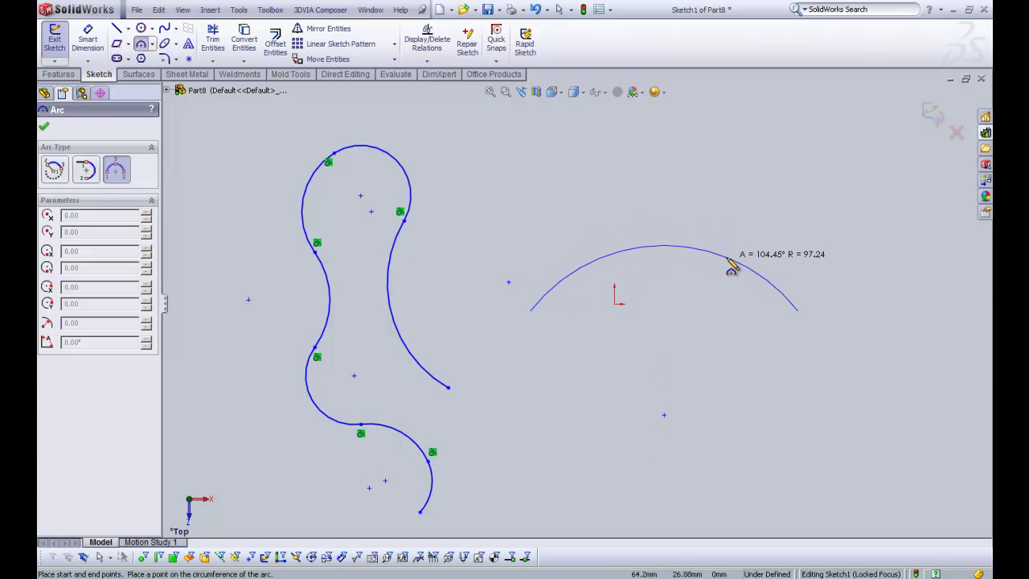
left_click(732, 268)
right_click(705, 289)
left_click(728, 304)
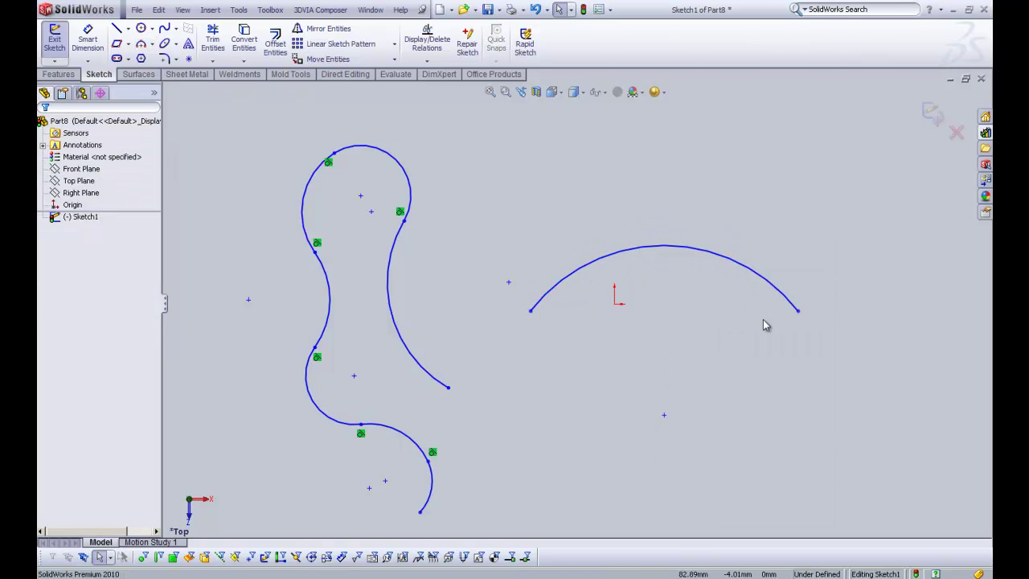